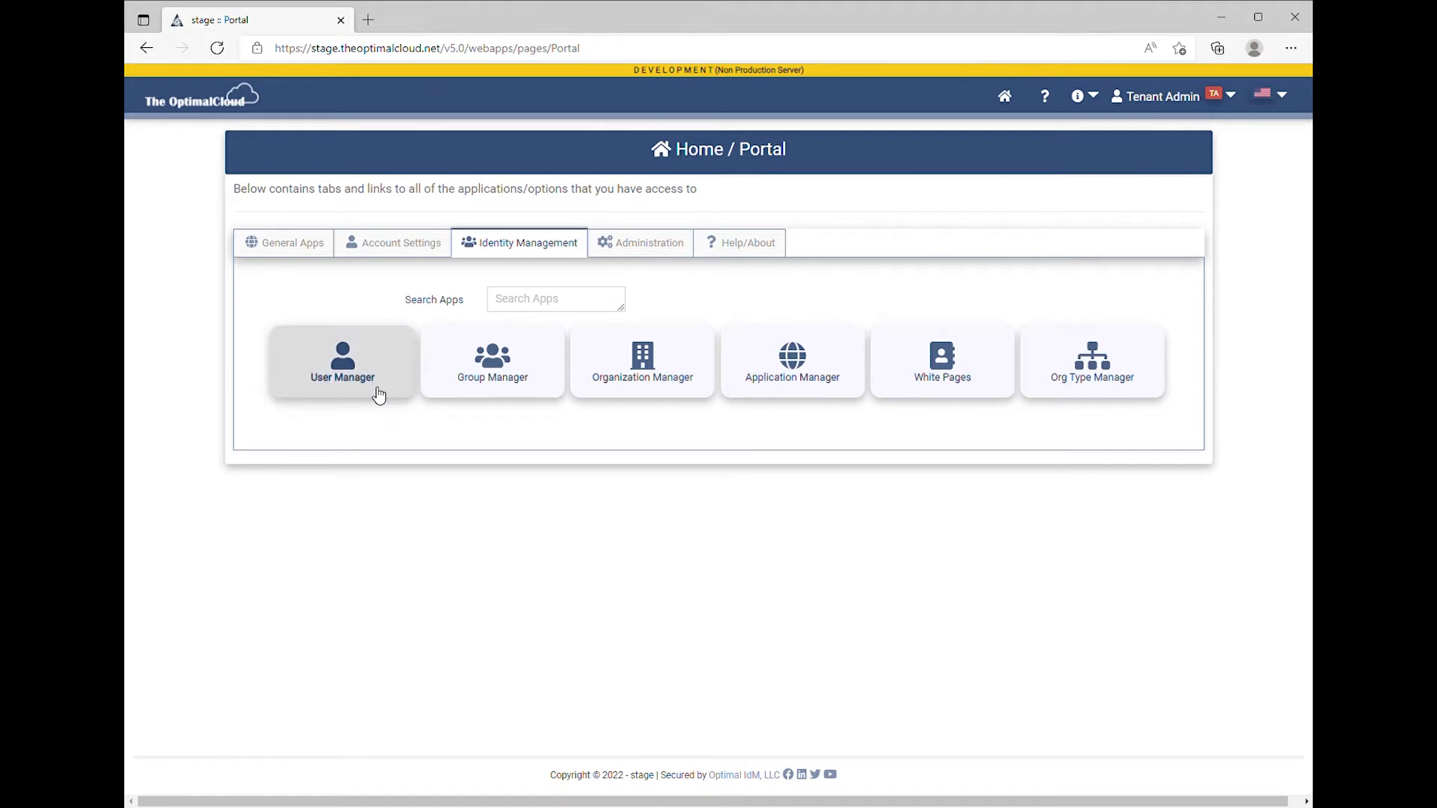
Open the User Manager tile from the Identity Management apps
left_click(379, 395)
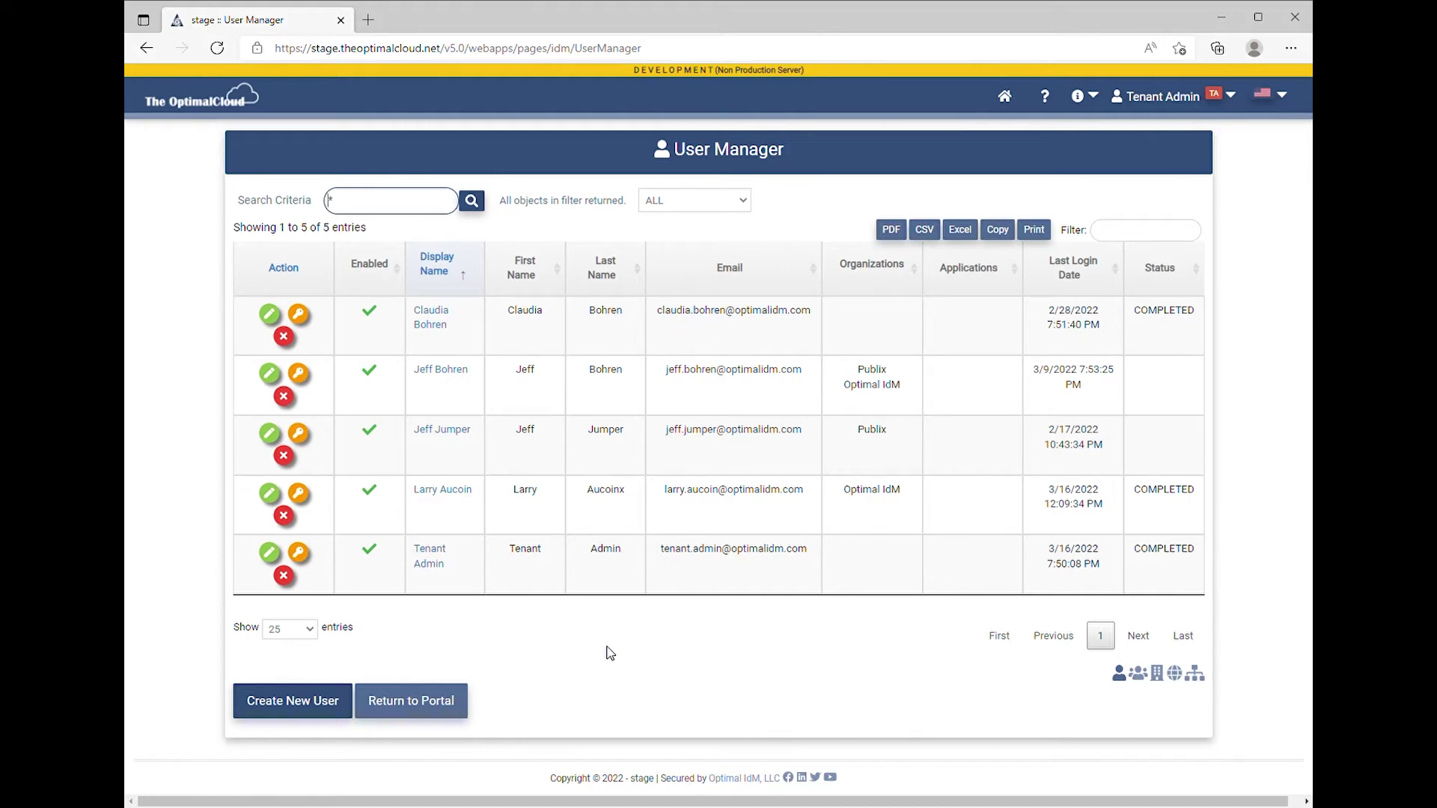
Start a new user with Create New User to get a blank User Details form
left_click(294, 699)
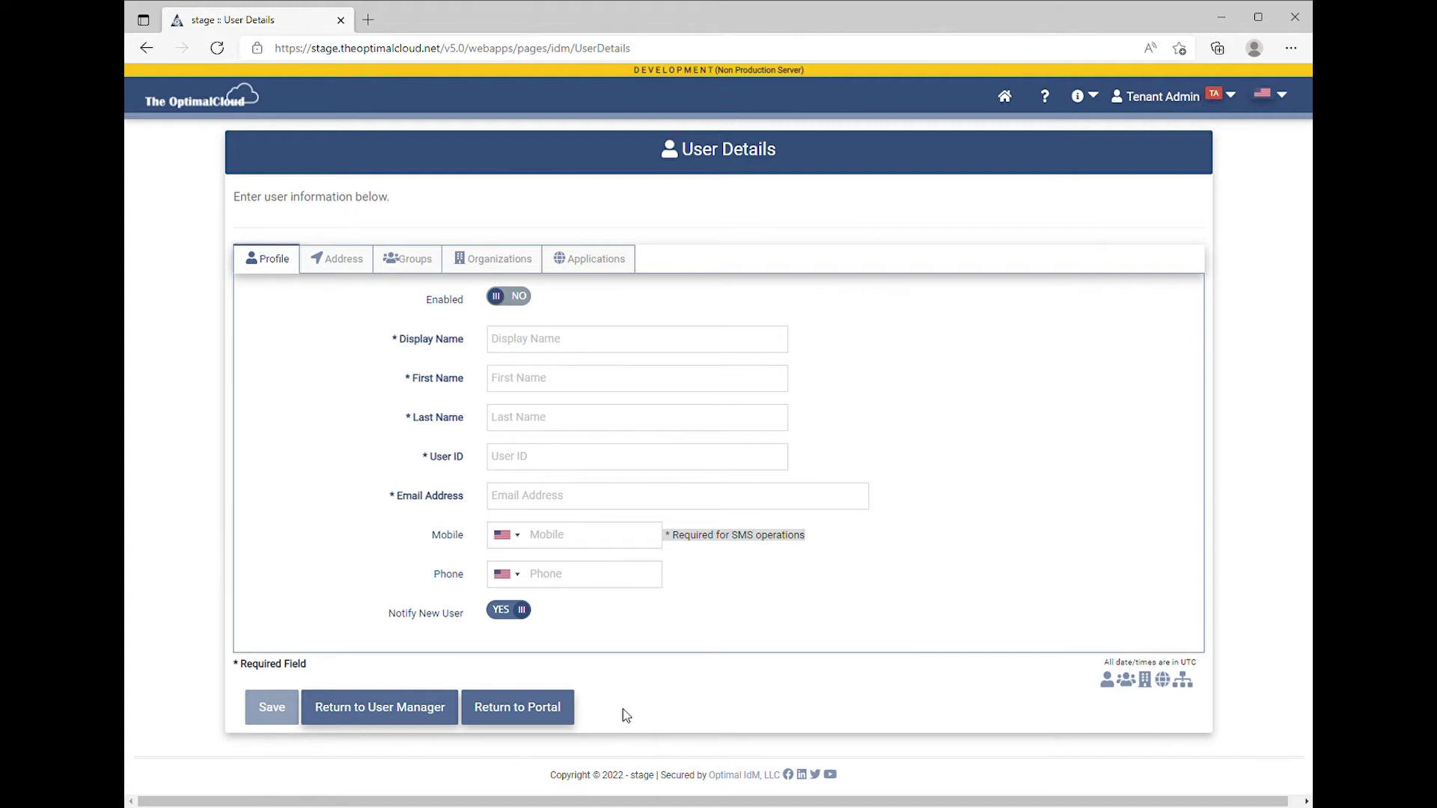
Enter the new user's display name, first name, last name, and e-mail-based User ID
left_click(522, 338)
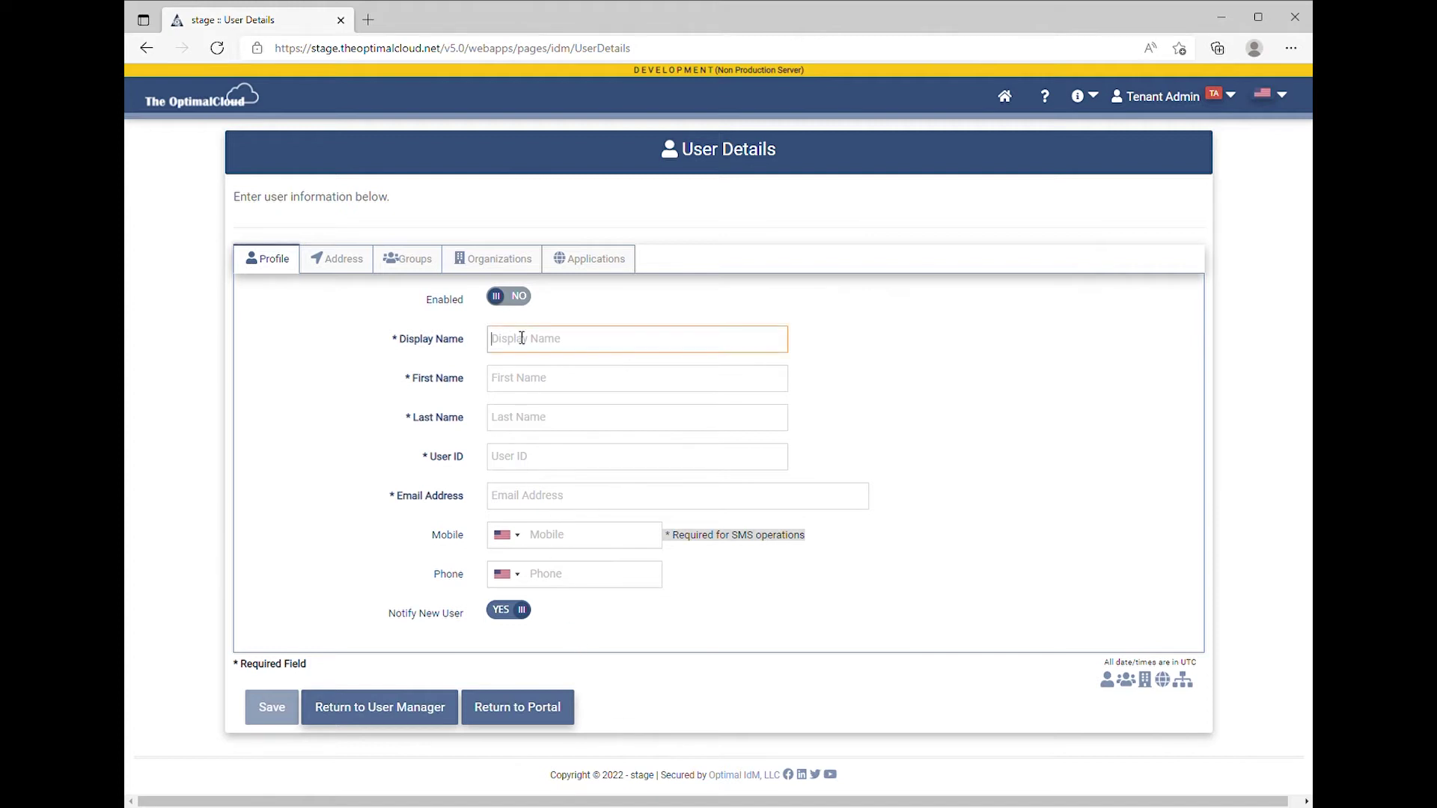
type("John Smith")
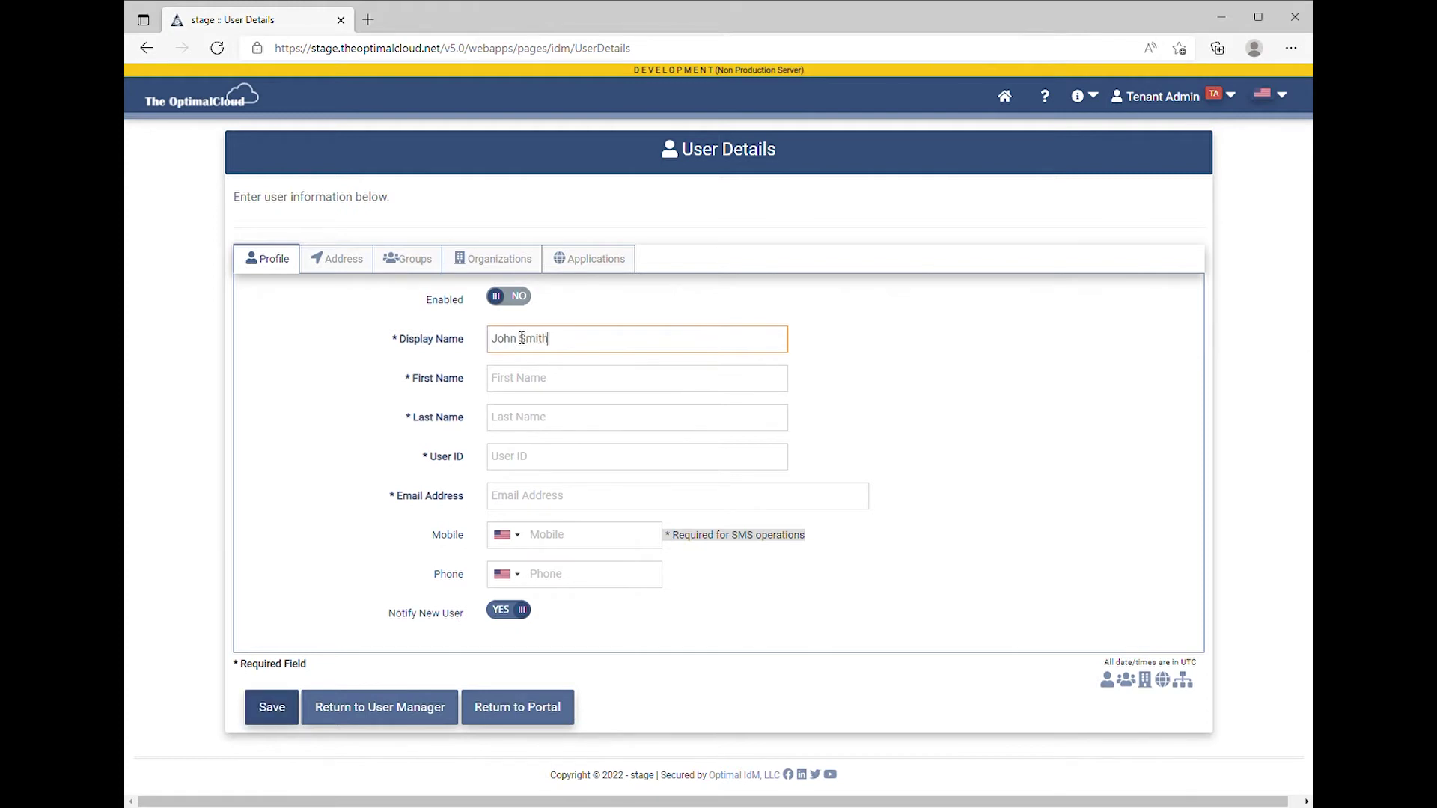
key("Tab")
type("John")
key("Tab")
type("Smith")
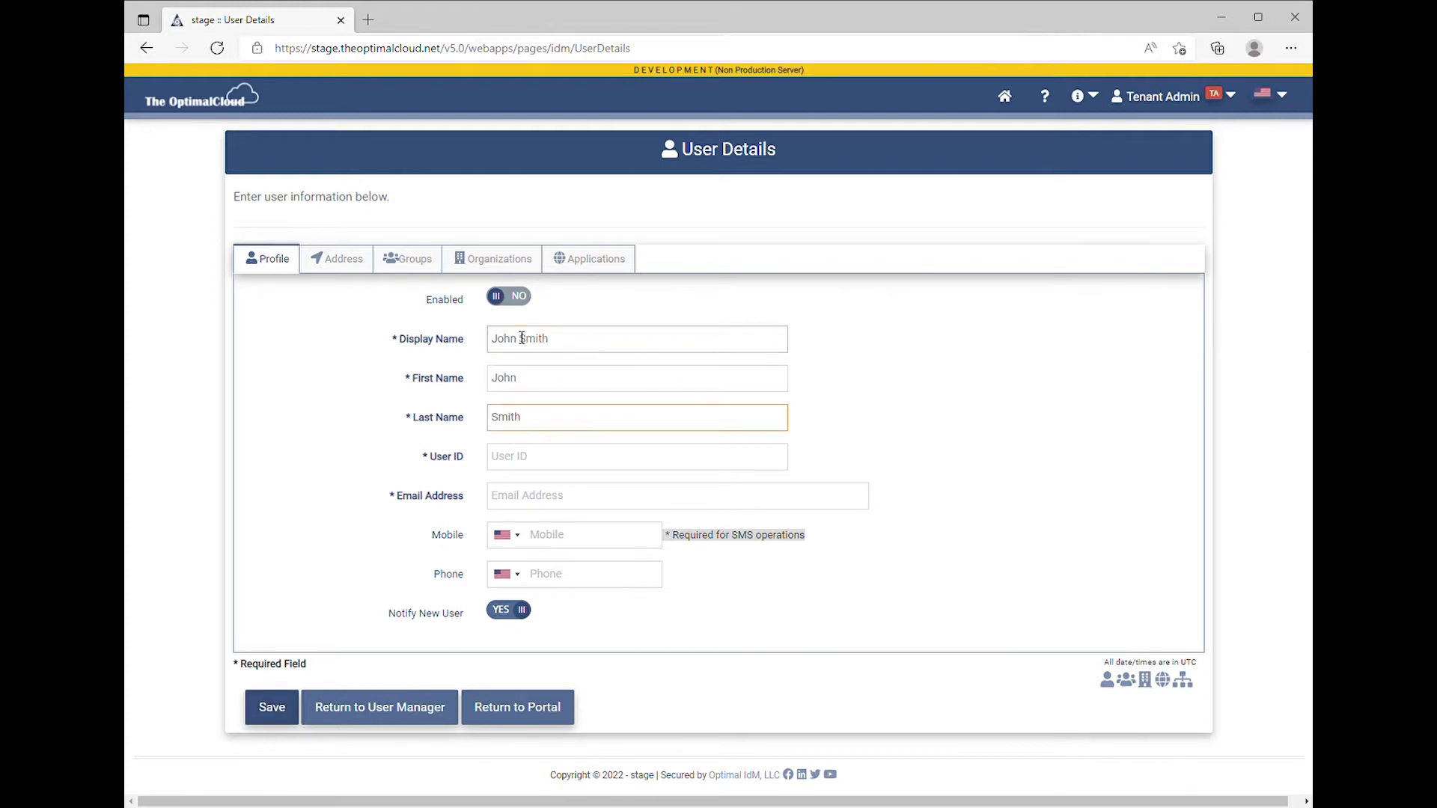
key("Tab")
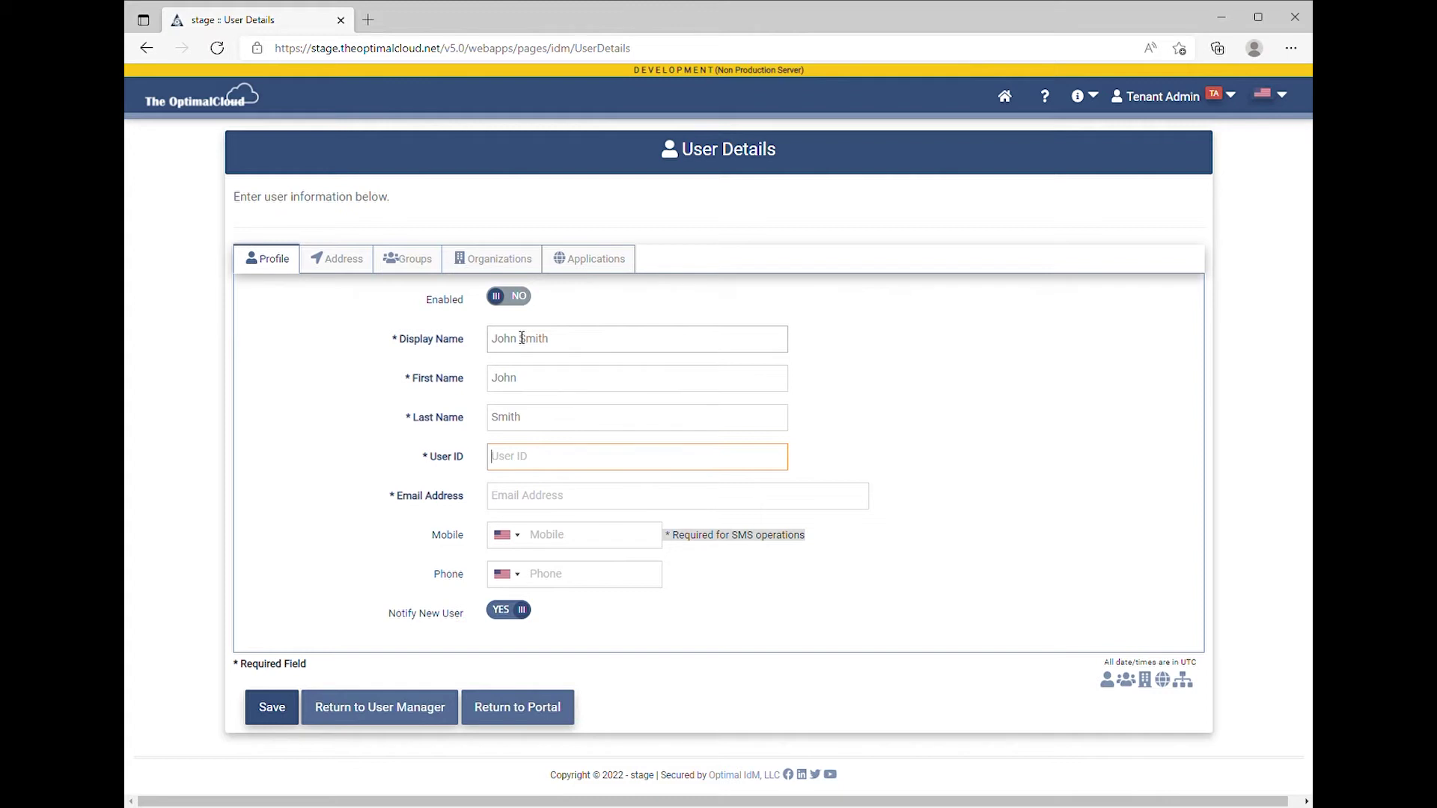
Fill the Email Address field with the new user's e-mail address
key("Tab")
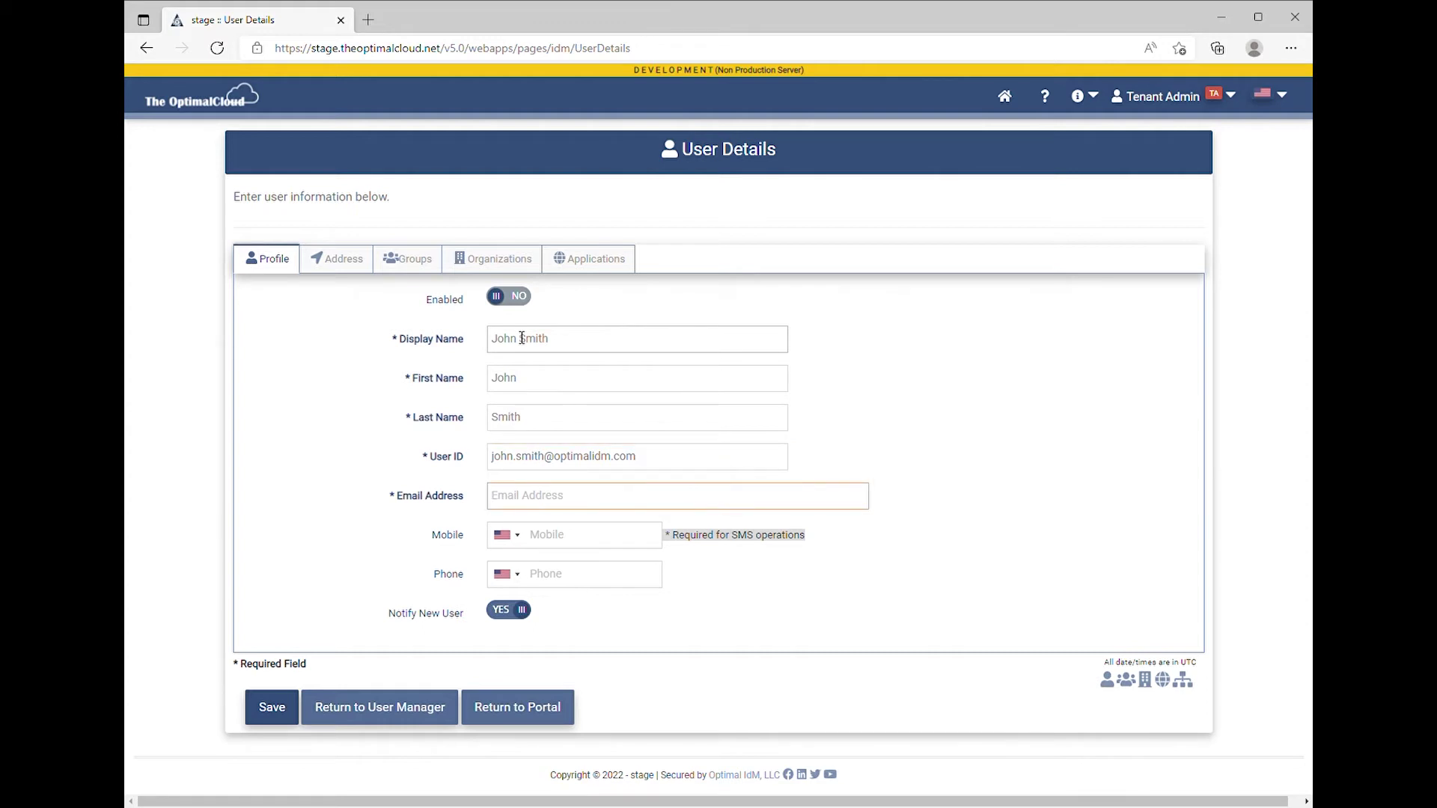
key("Tab")
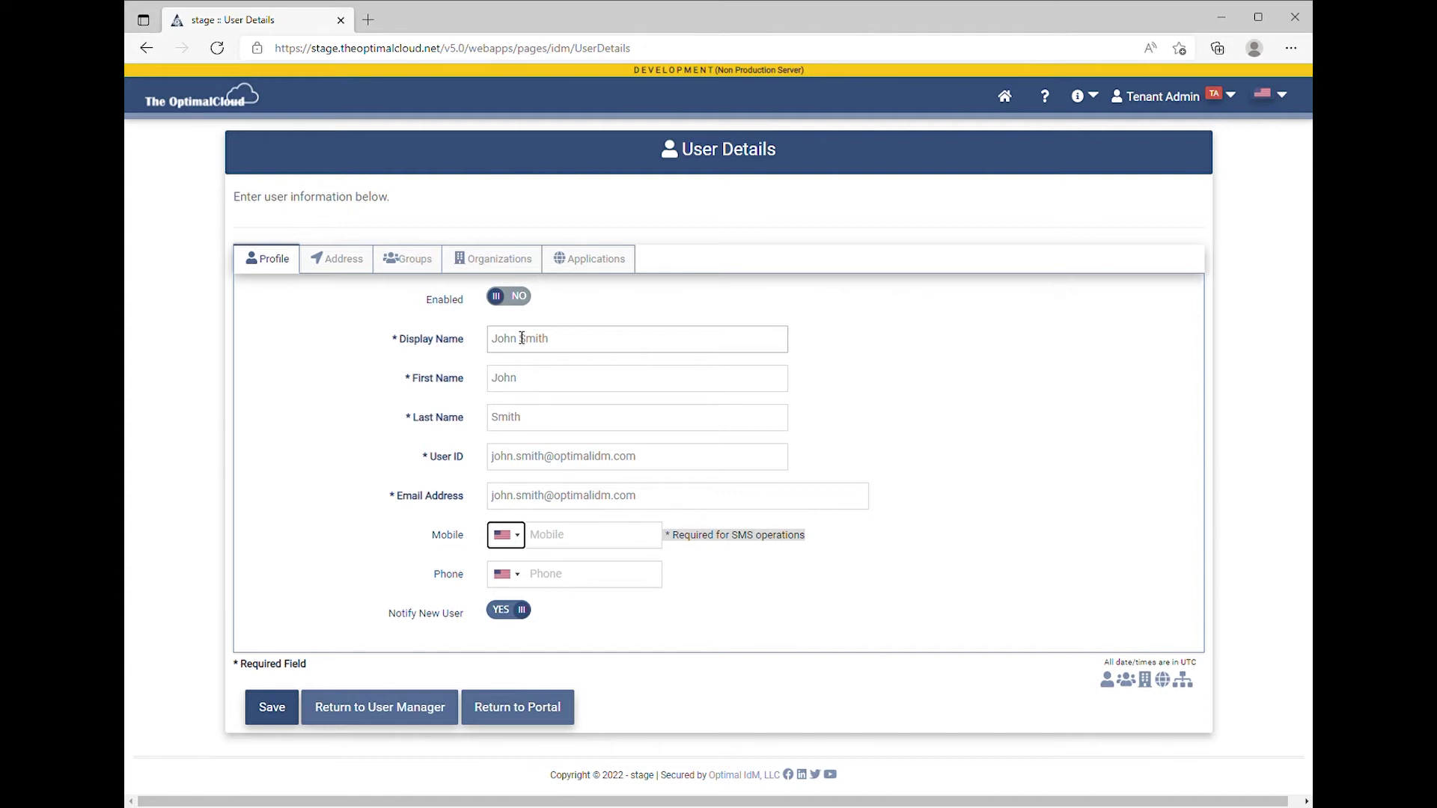
Enter the new user's mobile number, then move to the empty Address section
key("Tab")
type("8135551212")
key("Tab")
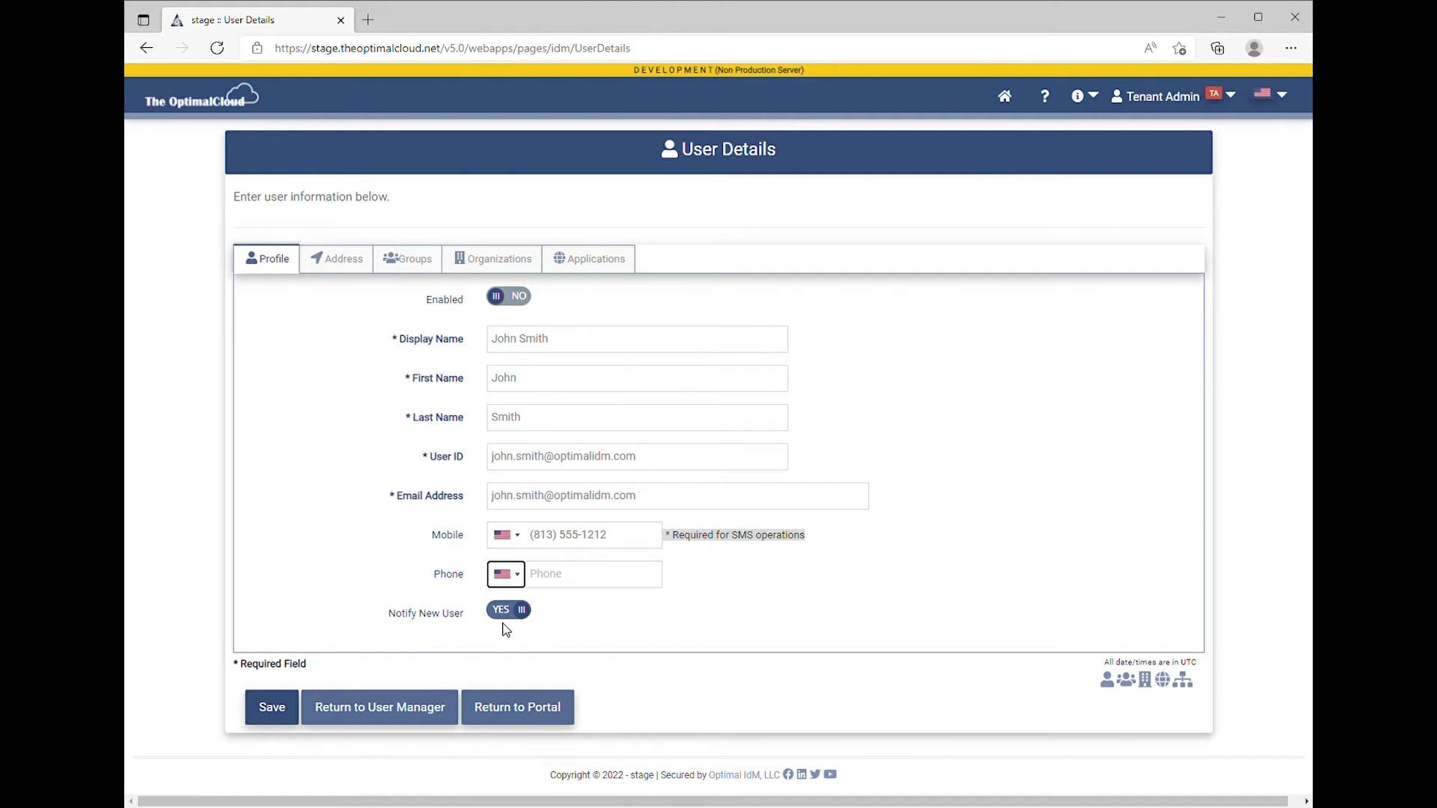
left_click(335, 270)
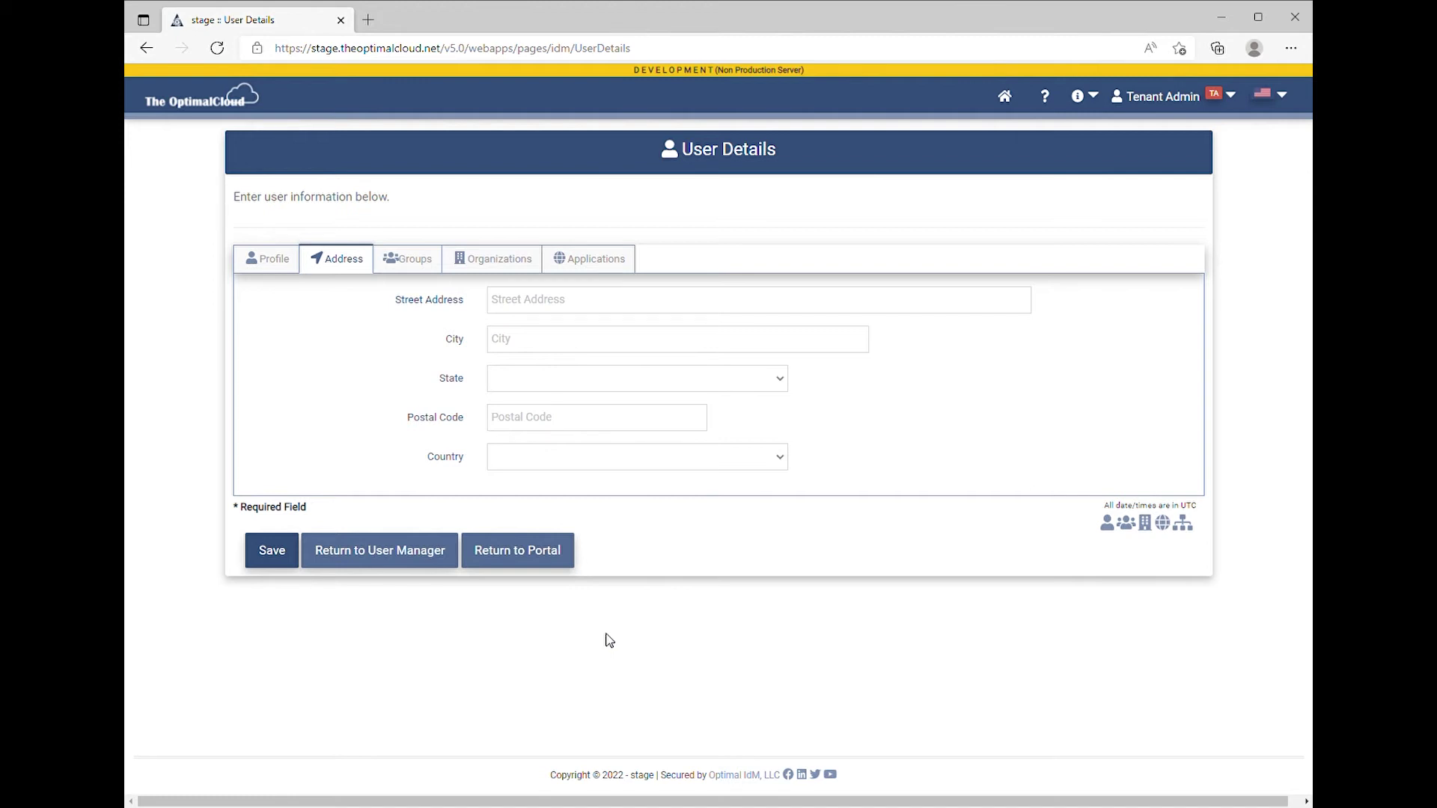
Bring up the Group Search list from the user's Groups section
left_click(428, 276)
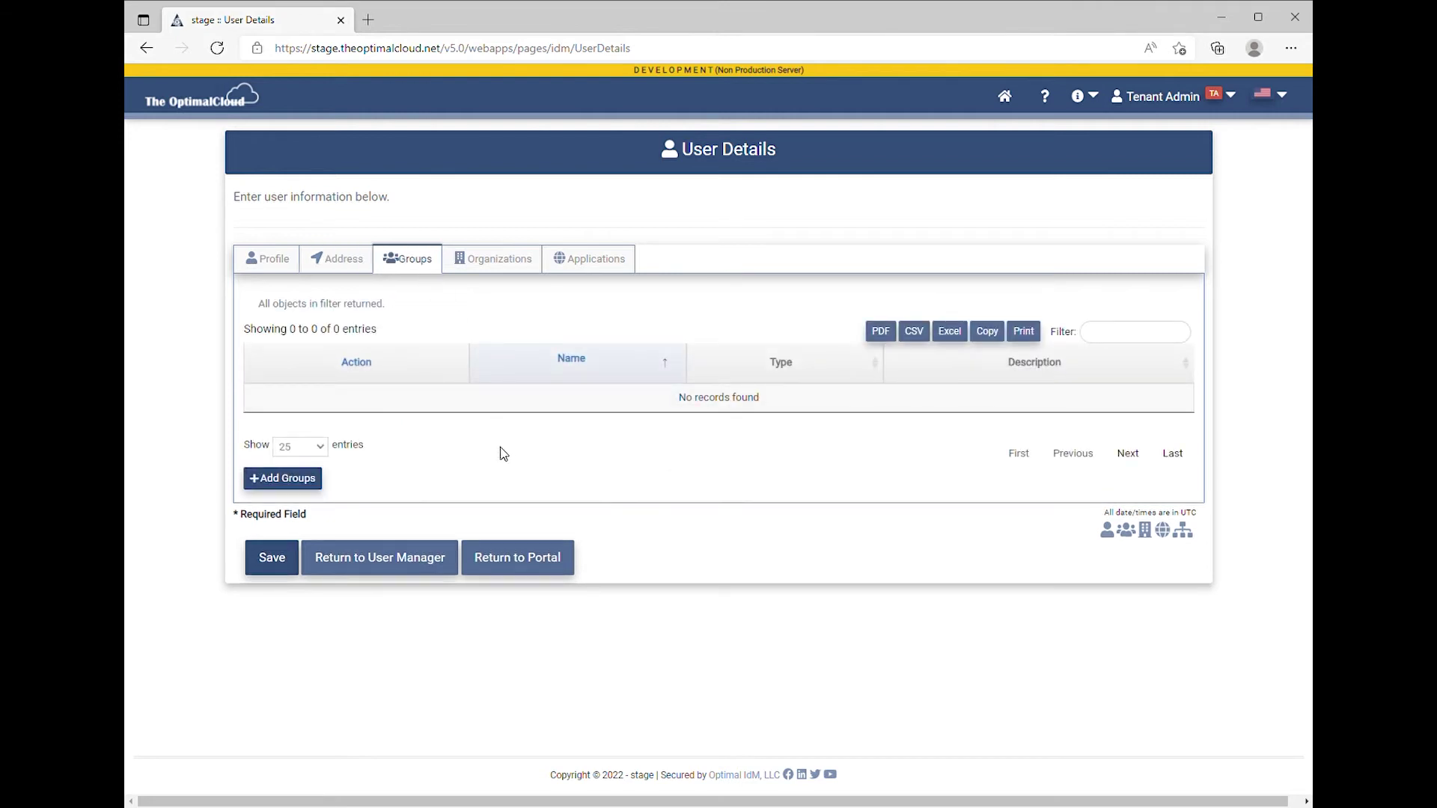
left_click(295, 482)
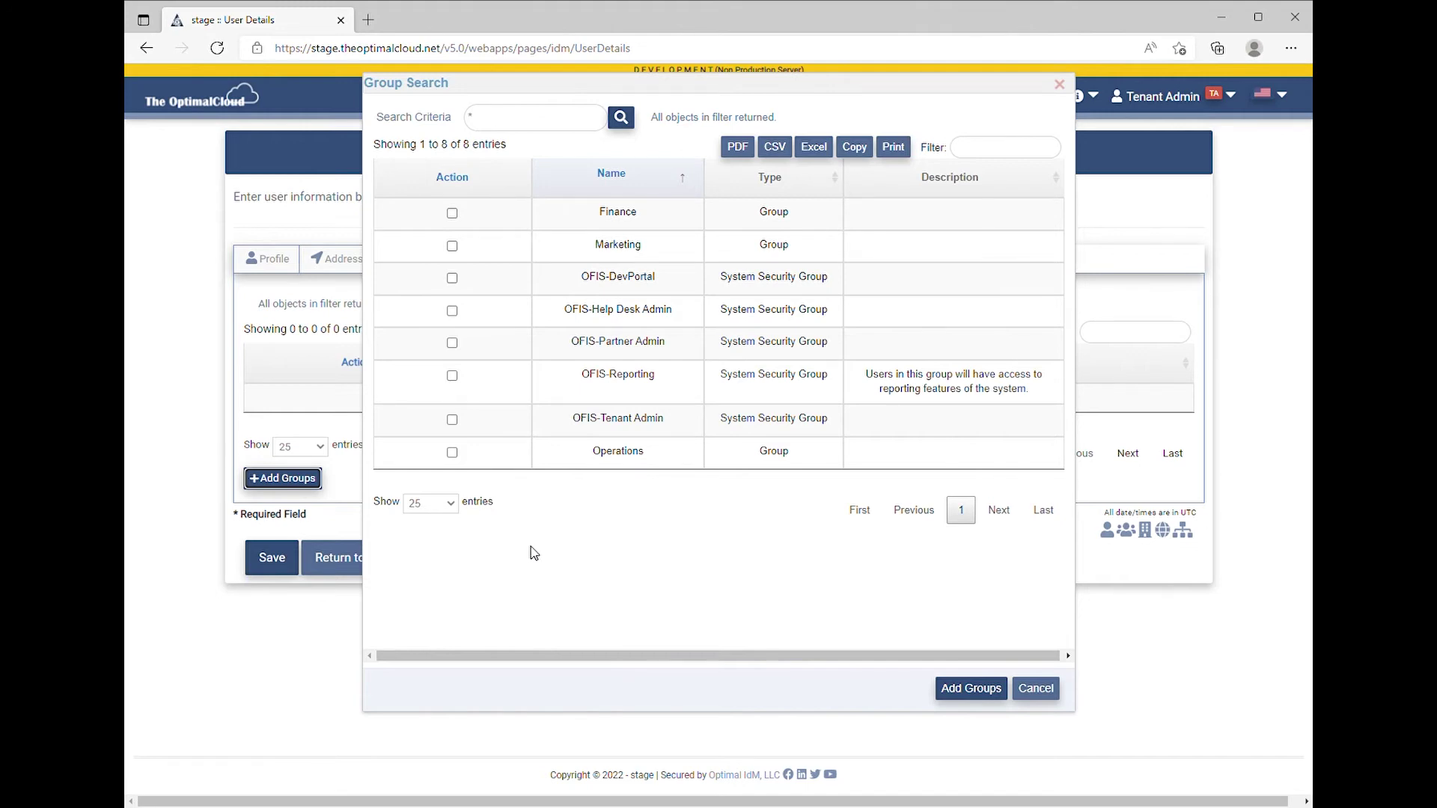
Add the OFIS-Help Desk Admin group to the new user
left_click(452, 312)
left_click(971, 689)
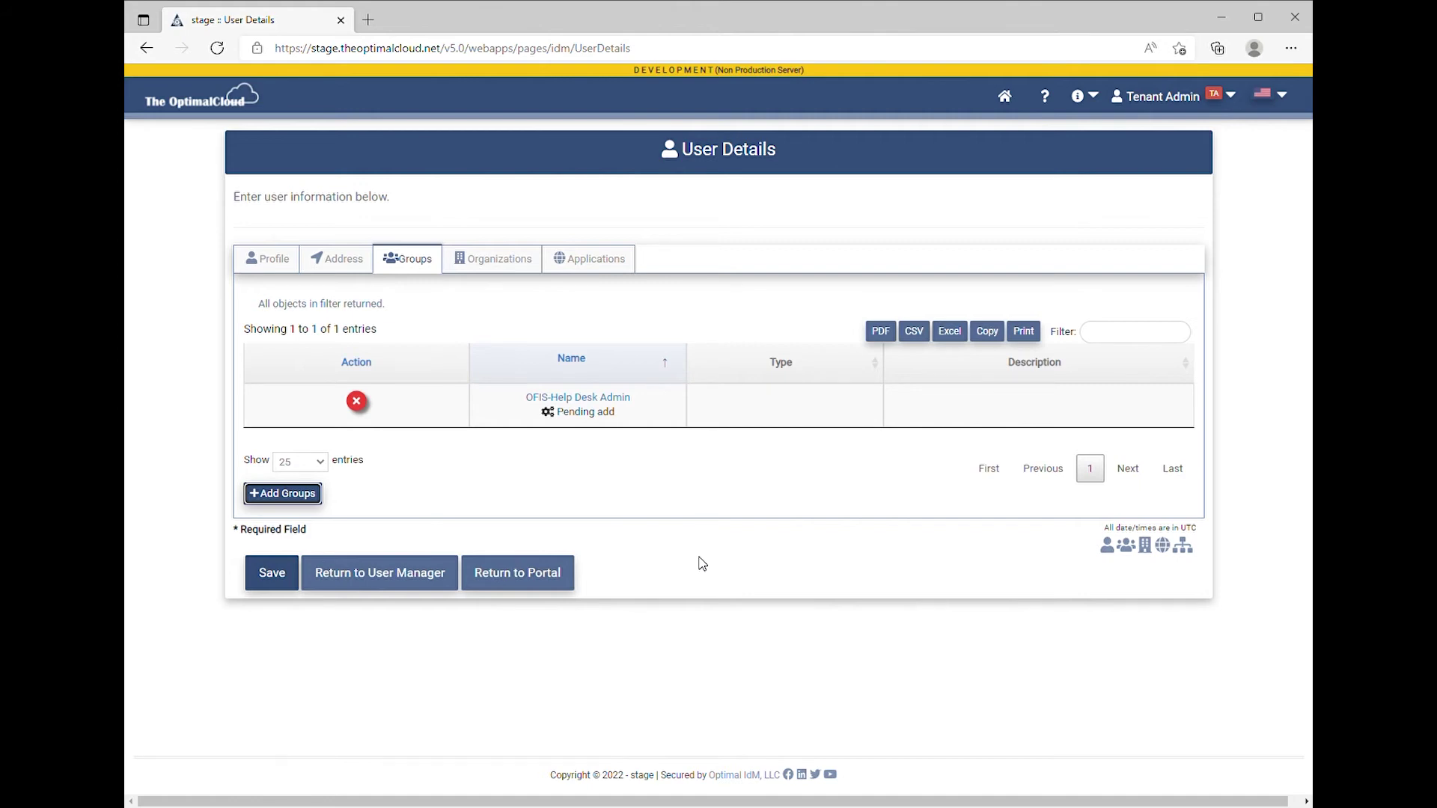
left_click(641, 638)
left_click(485, 264)
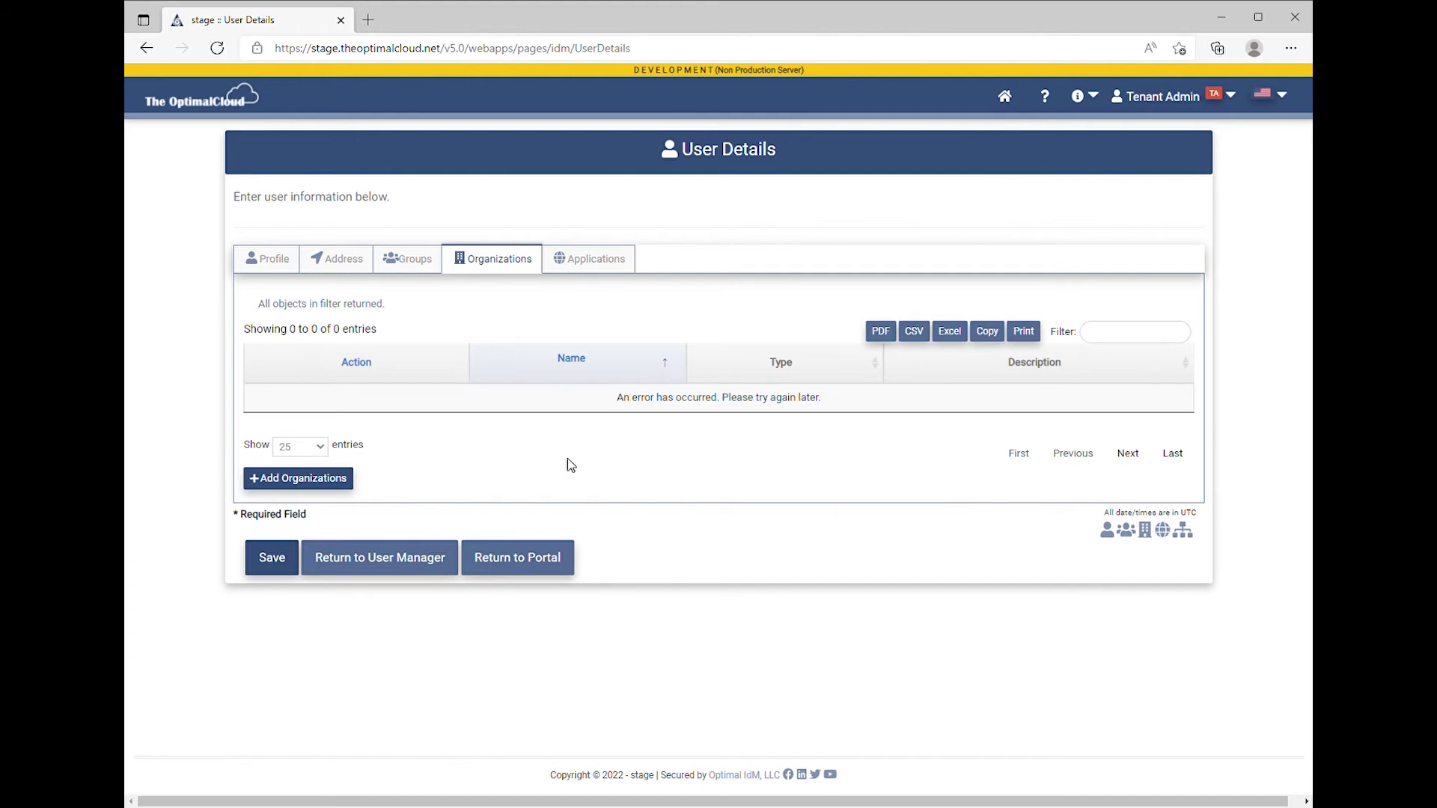
Add the Optimal IdM organization to the new user
left_click(326, 485)
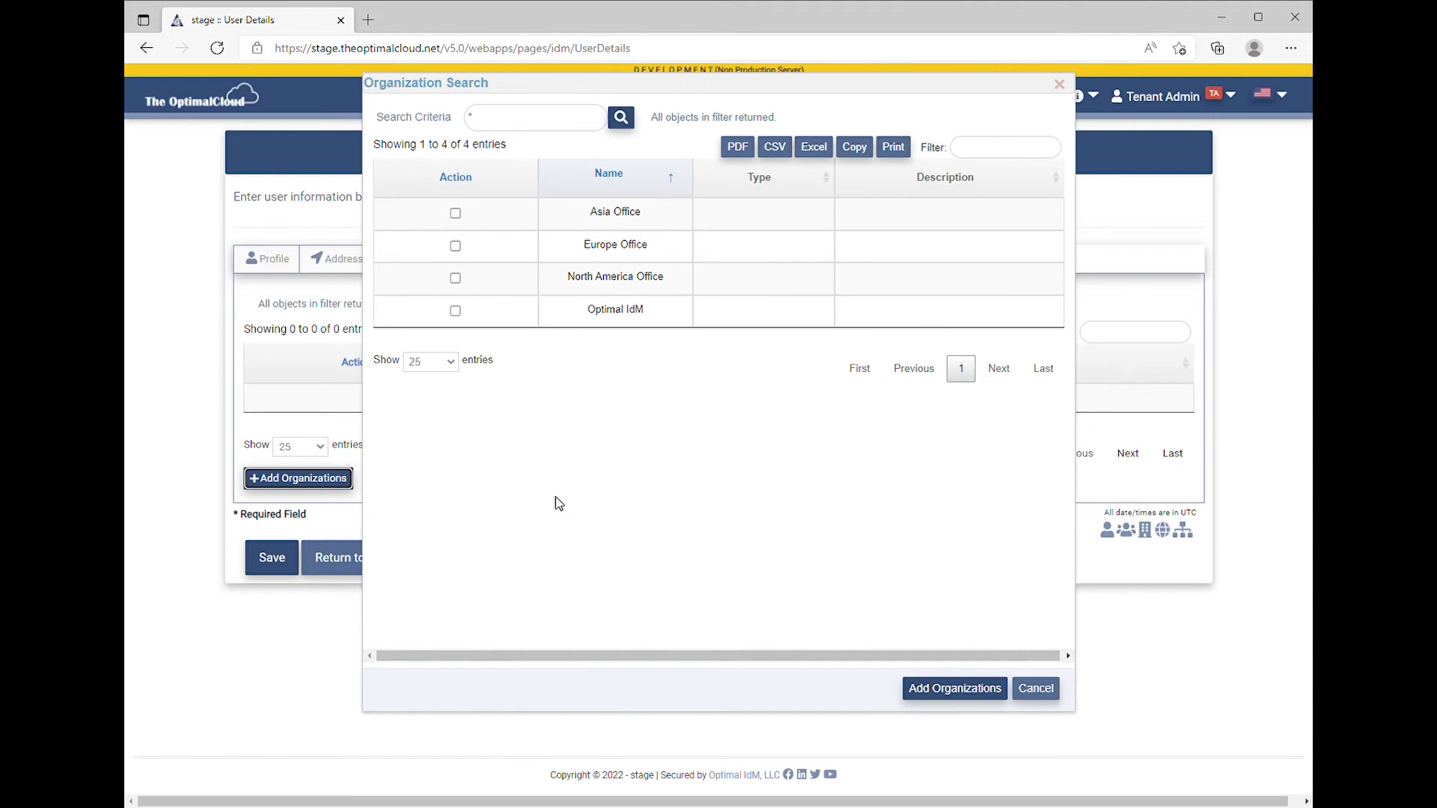
left_click(455, 311)
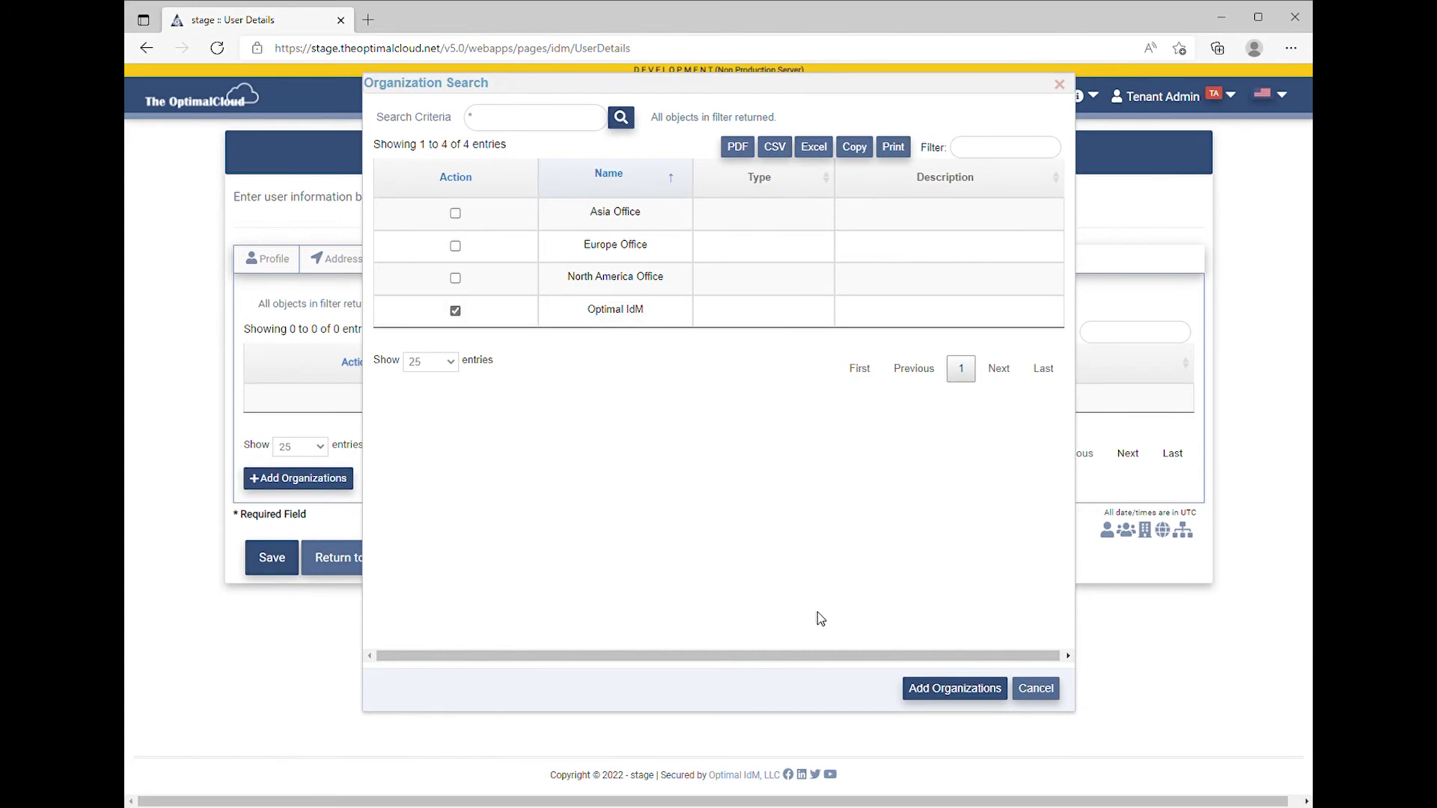
left_click(949, 688)
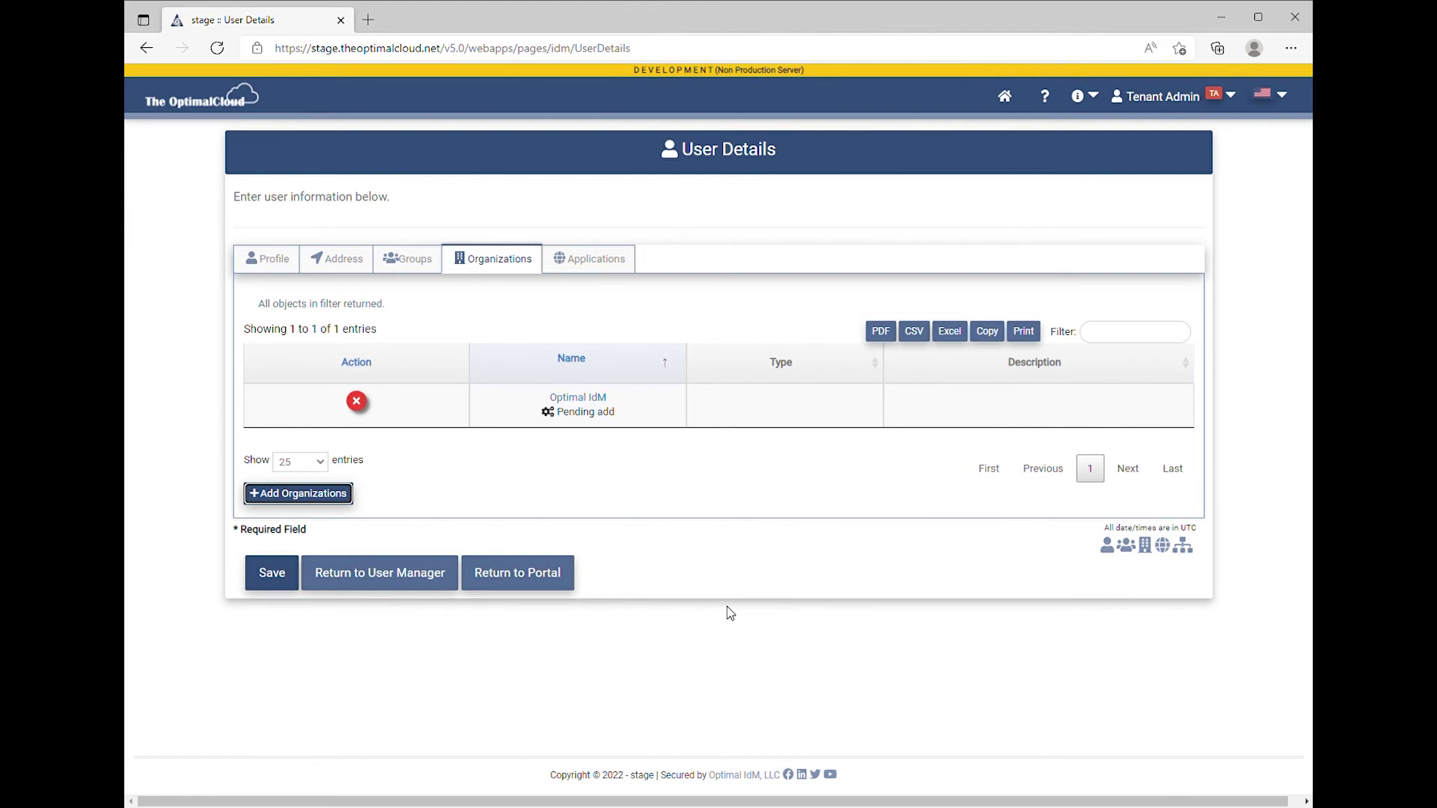
left_click(628, 641)
Add the Help Desk application to the new user from the Applications section
left_click(604, 264)
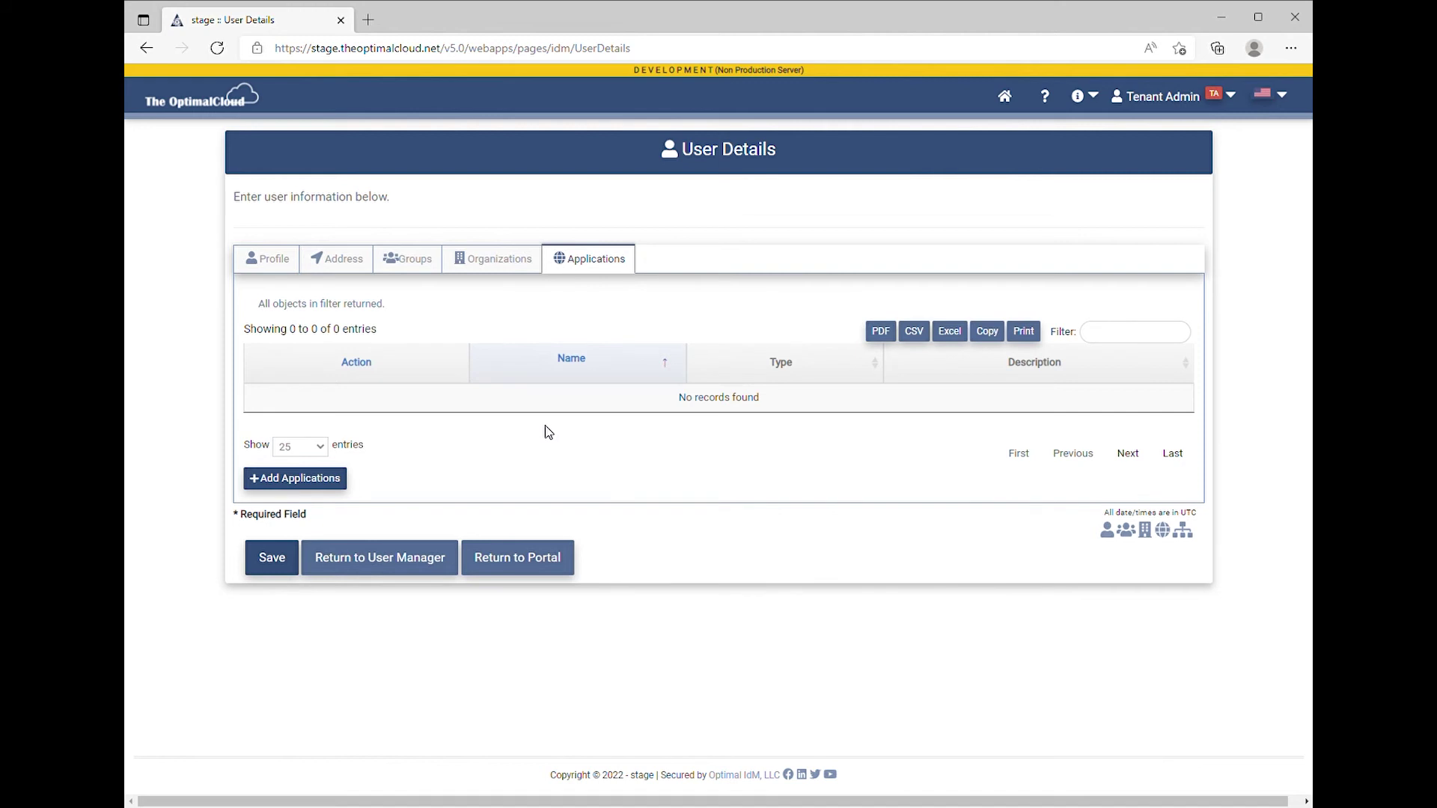
left_click(322, 482)
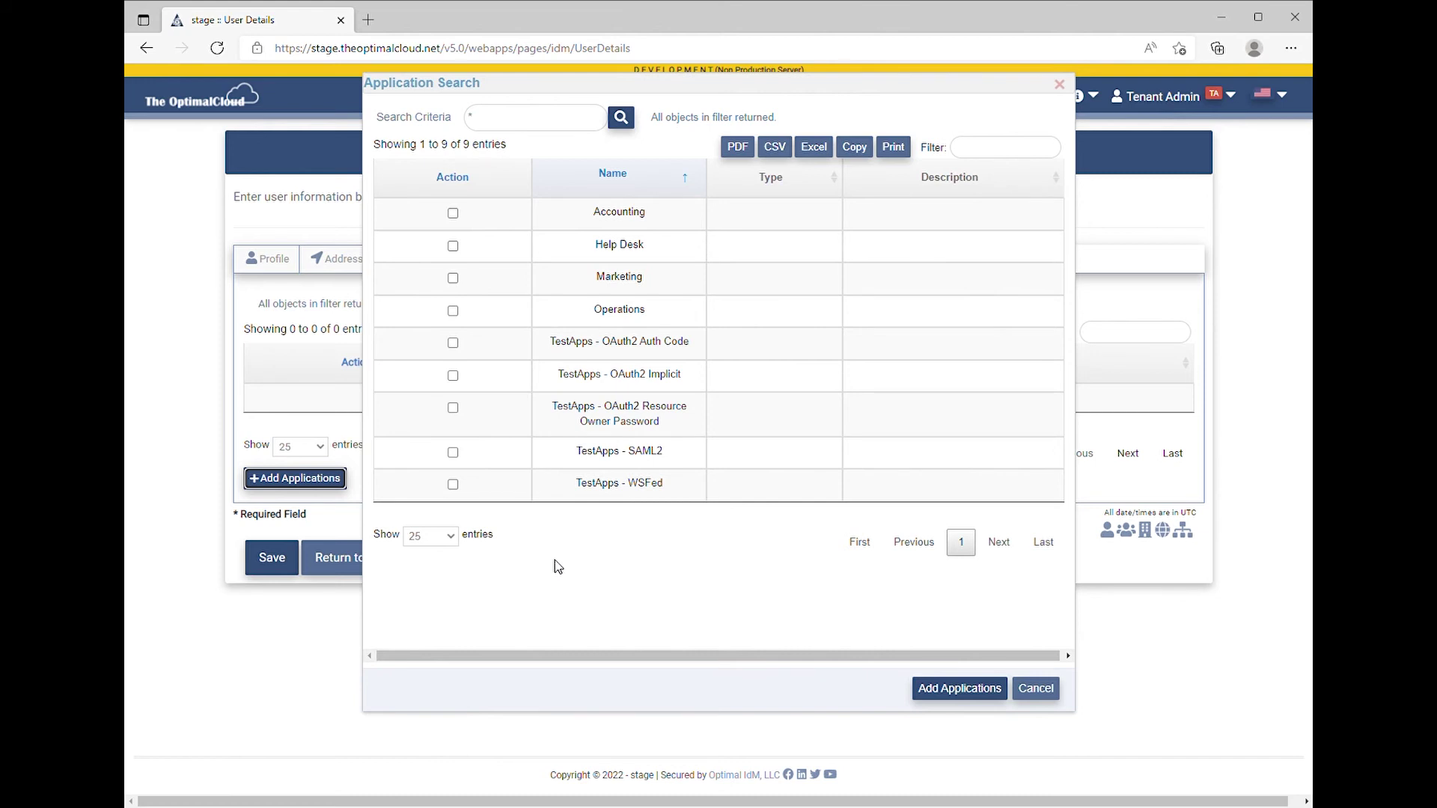
left_click(453, 246)
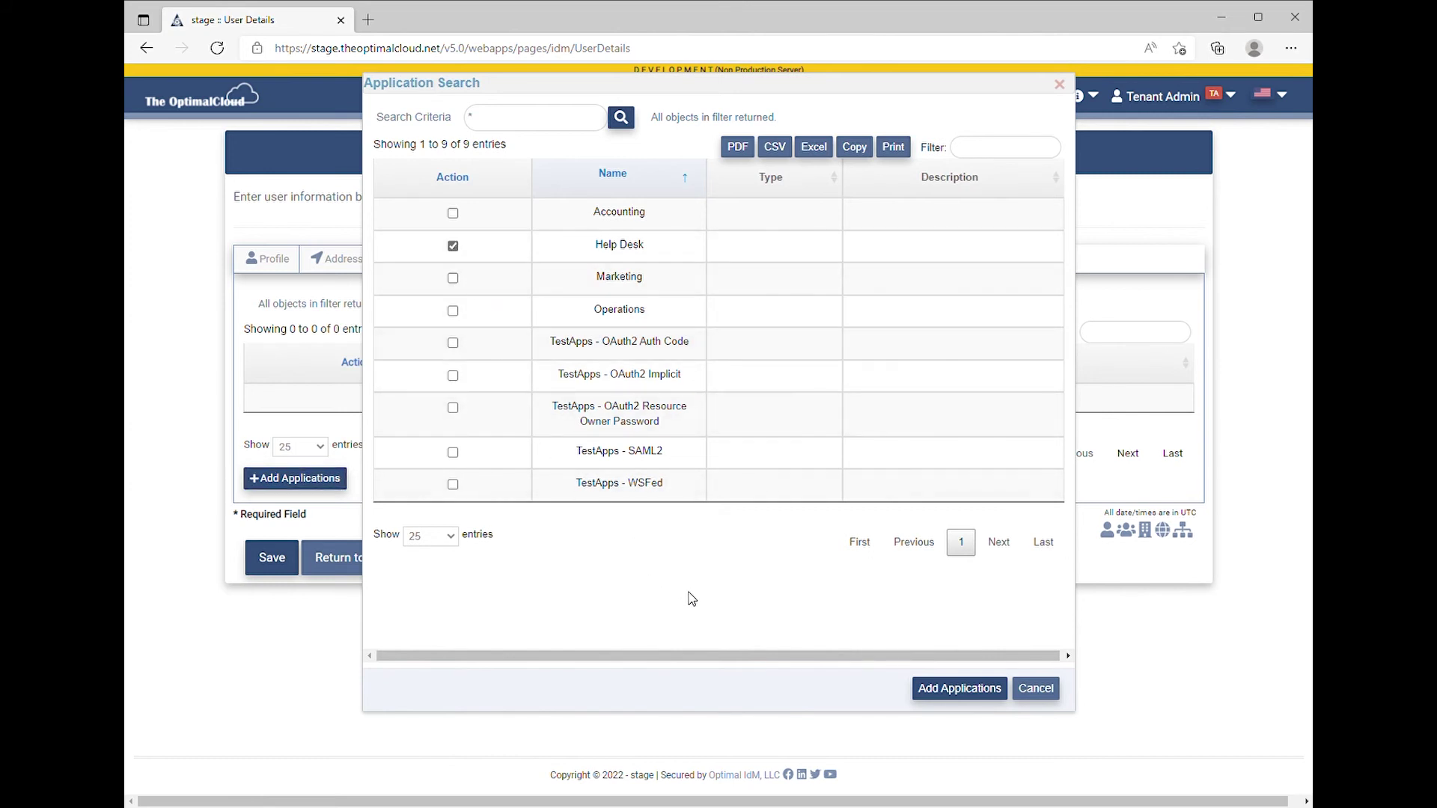
left_click(961, 690)
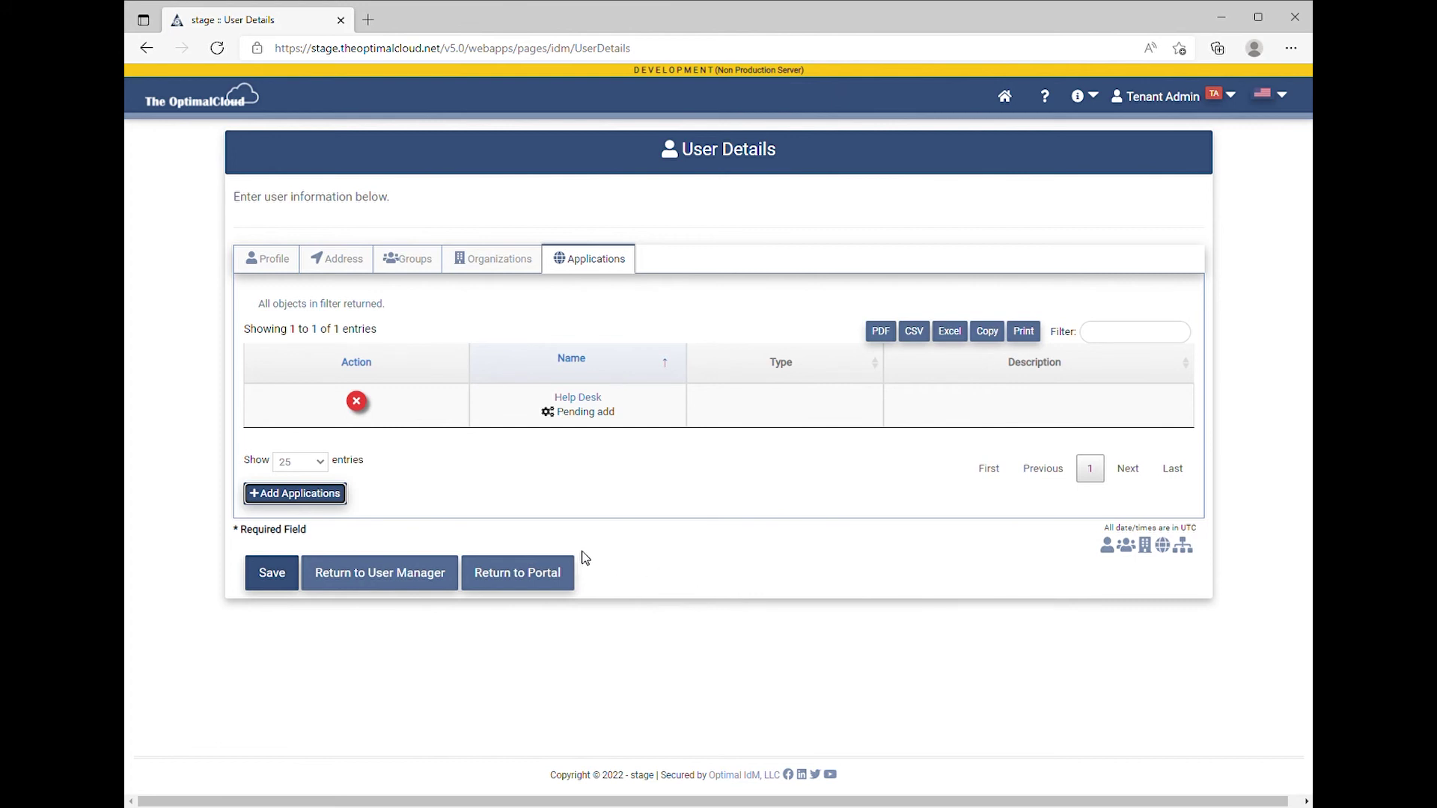
Save the new user and return to the User Manager list
left_click(284, 577)
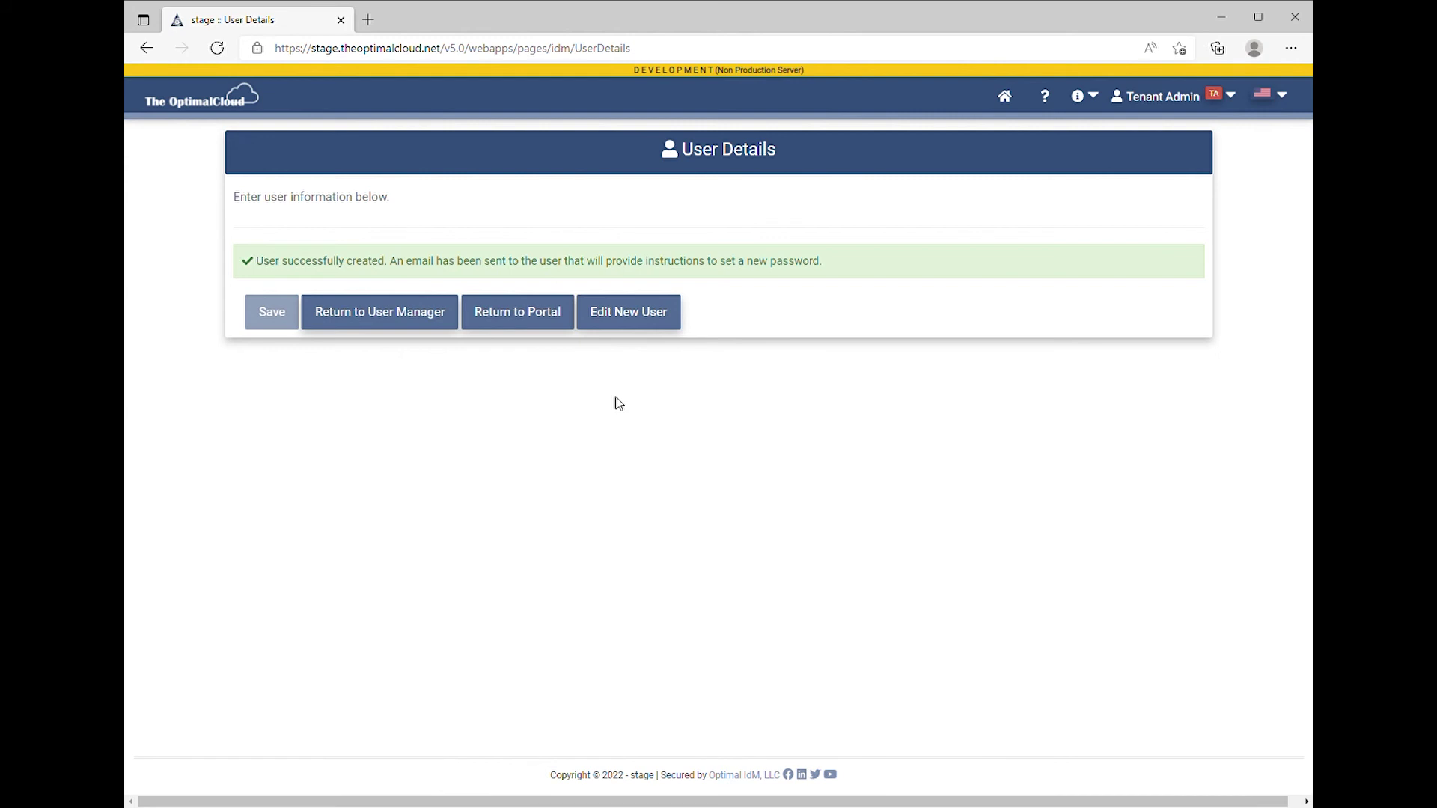
left_click(402, 327)
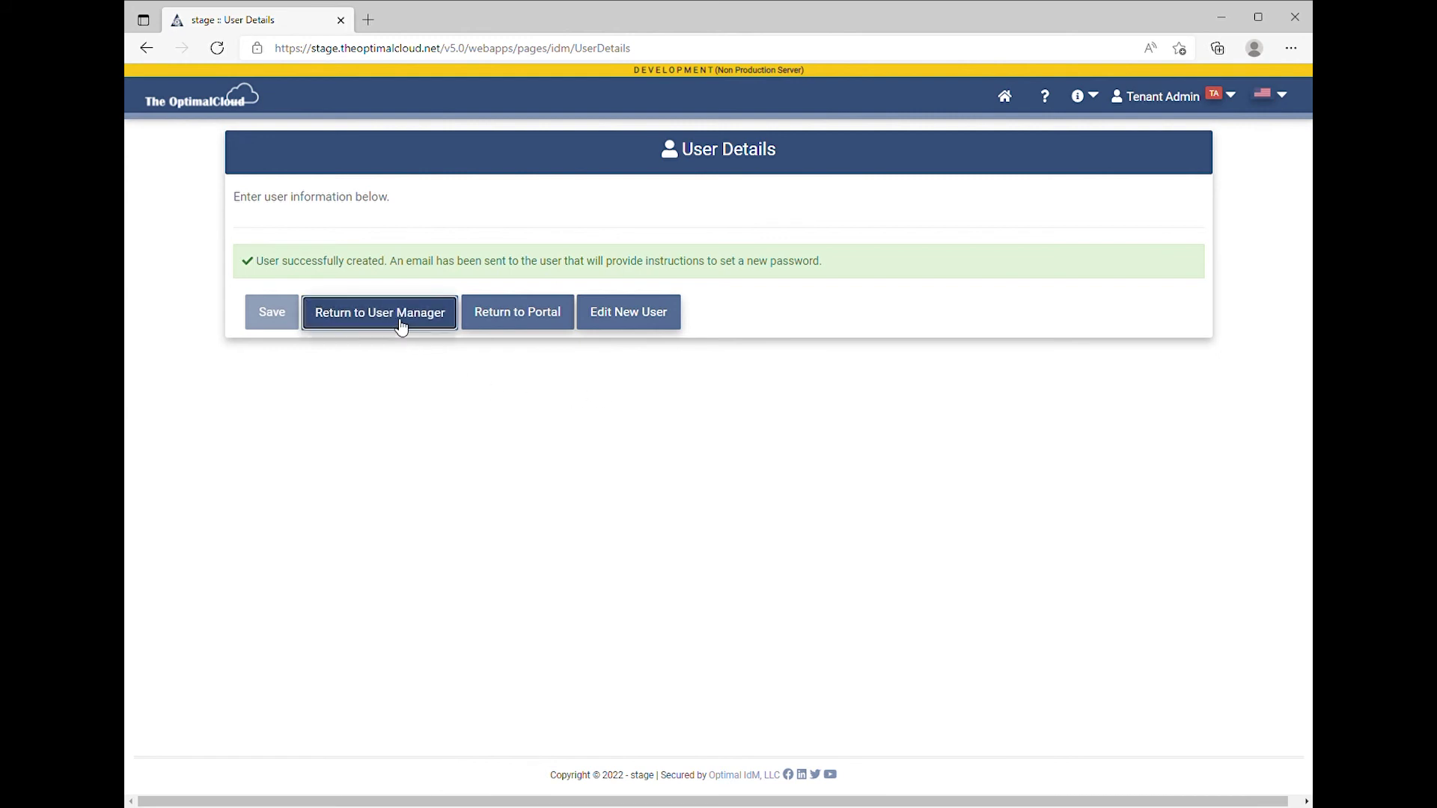